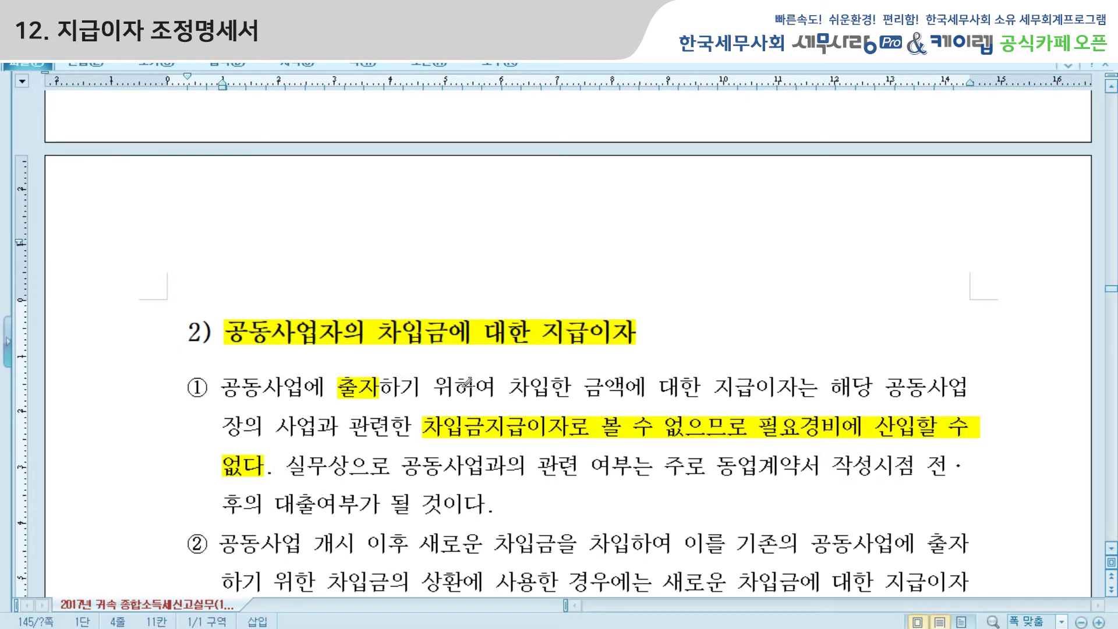
Step: Highlight the new-loan interest rule in item ② and the rental property interest ruling in item ⑤ of the joint-business section
{"action": "scroll", "coordinate": [439, 411], "scroll_direction": "down", "scroll_amount": 5}
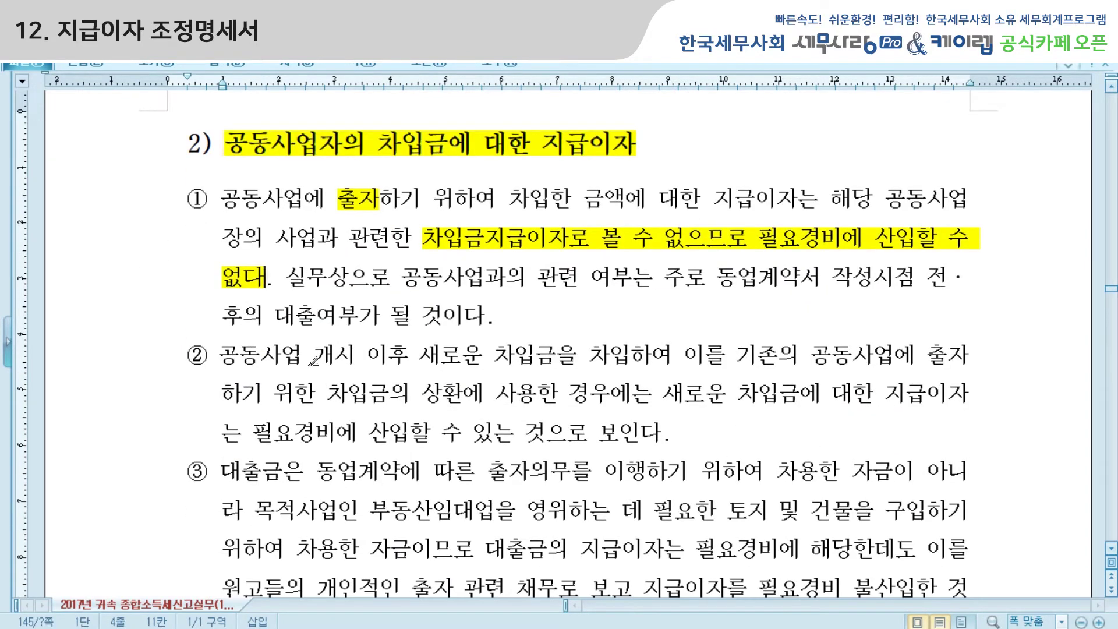
{"action": "mouse_move", "coordinate": [420, 355]}
{"action": "left_mouse_down"}
{"action": "mouse_move", "coordinate": [638, 351]}
{"action": "mouse_move", "coordinate": [659, 421]}
{"action": "left_mouse_up"}
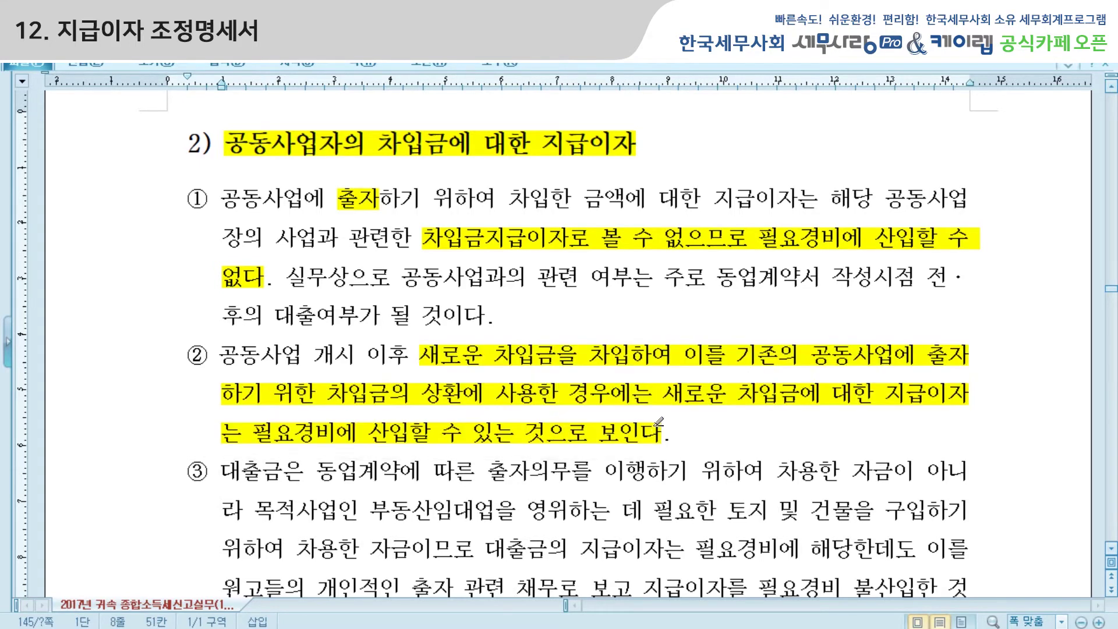
{"action": "scroll", "coordinate": [659, 420], "scroll_direction": "down", "scroll_amount": 5}
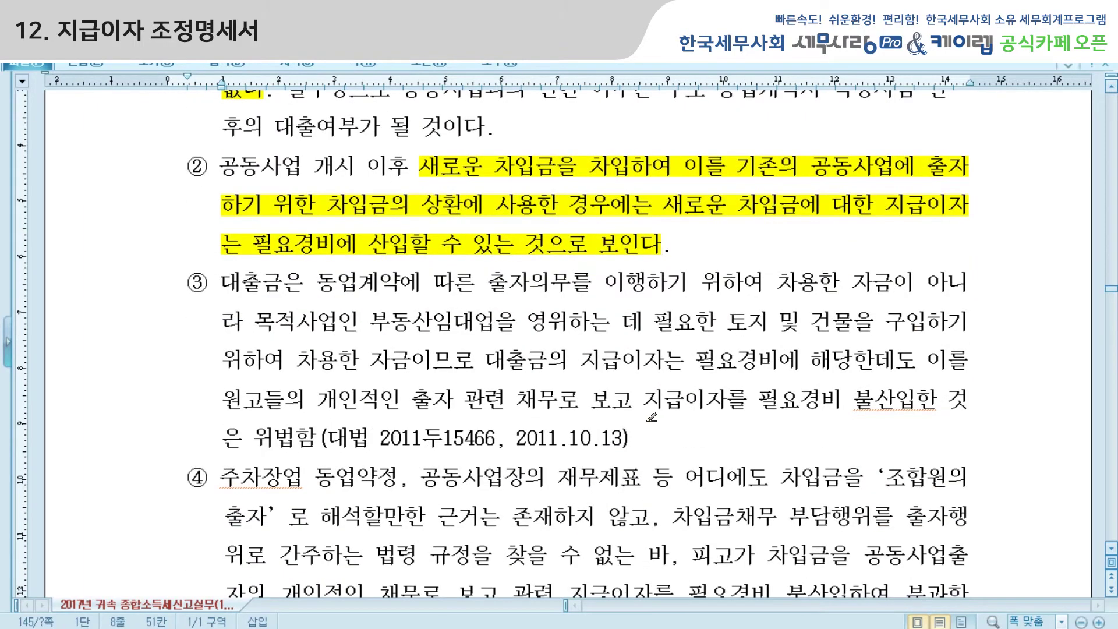
{"action": "scroll", "coordinate": [652, 417], "scroll_direction": "down", "scroll_amount": 5}
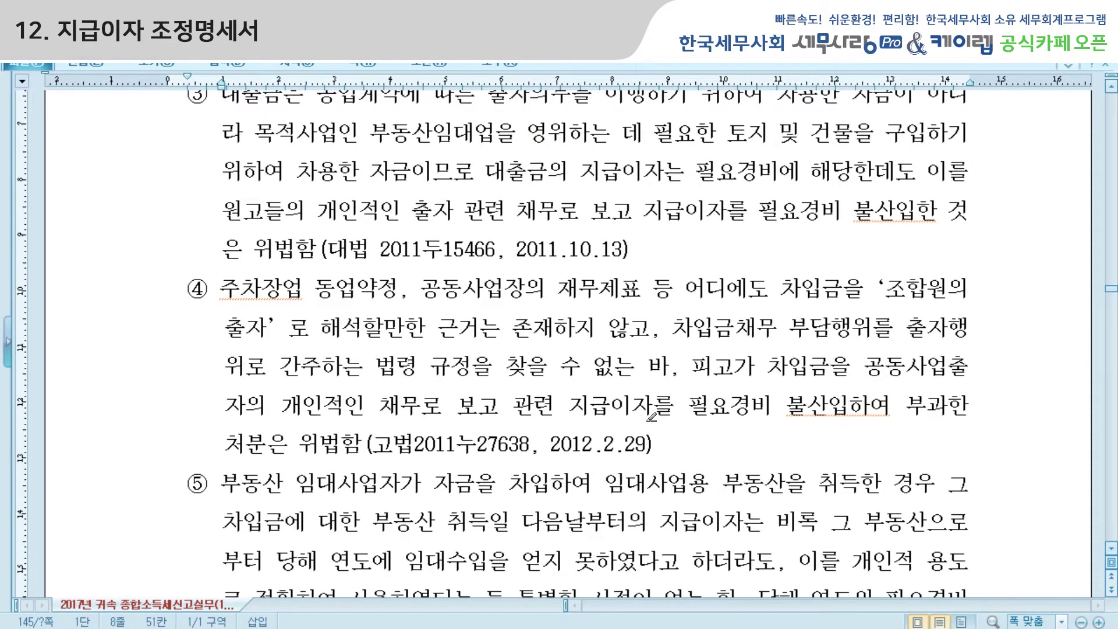
{"action": "scroll", "coordinate": [652, 417], "scroll_direction": "down", "scroll_amount": 5}
{"action": "mouse_move", "coordinate": [222, 294]}
{"action": "left_mouse_down"}
{"action": "mouse_move", "coordinate": [958, 290]}
{"action": "mouse_move", "coordinate": [965, 362]}
{"action": "left_mouse_up"}
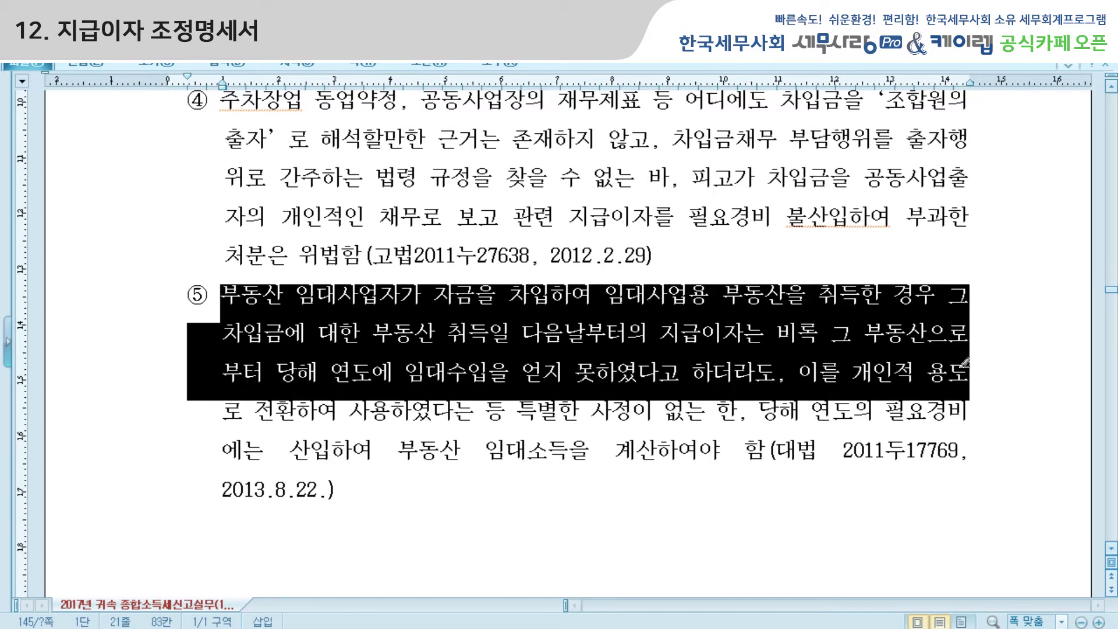
{"action": "left_click_drag", "start_coordinate": [965, 362], "coordinate": [965, 366]}
{"action": "left_click_drag", "start_coordinate": [966, 370], "coordinate": [967, 444]}
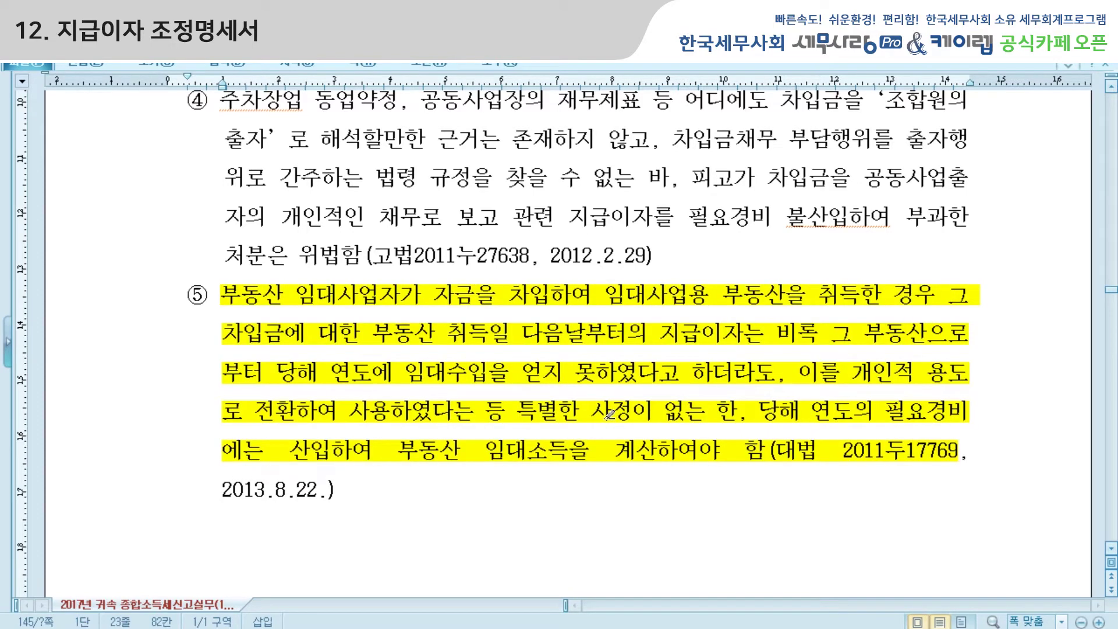
Step: Highlight the boxed joint-business loan heading and its three conditions, plus "사업용고정자산의 매입·제작·건설에 소요된 차입금" in the 건설자금이자 overview
{"action": "scroll", "coordinate": [620, 414], "scroll_direction": "down", "scroll_amount": 3}
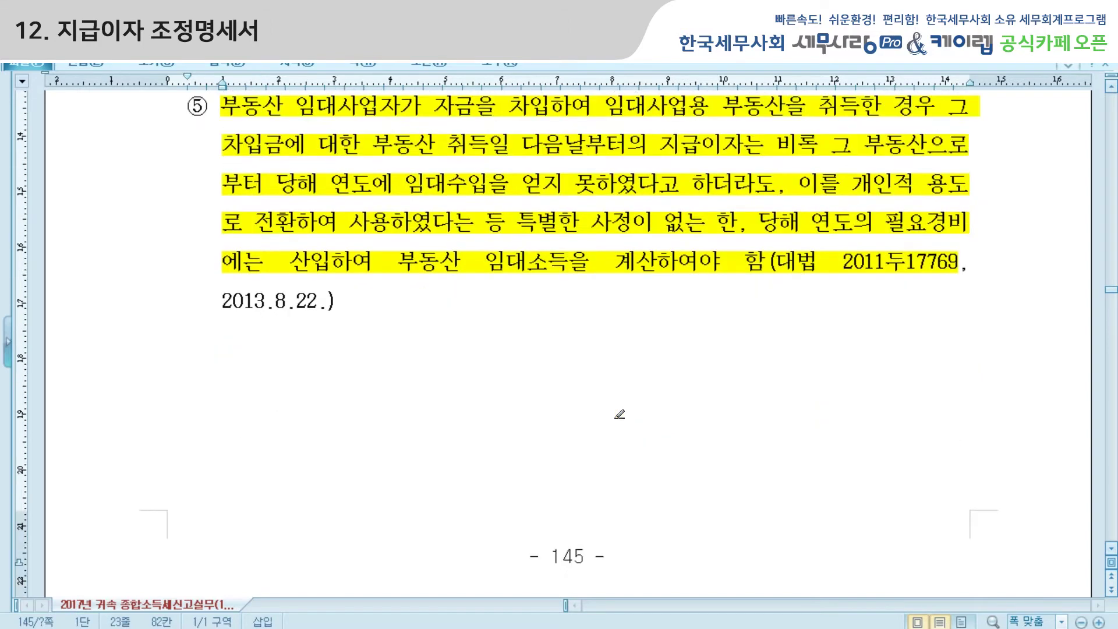
{"action": "scroll", "coordinate": [620, 414], "scroll_direction": "down", "scroll_amount": 10}
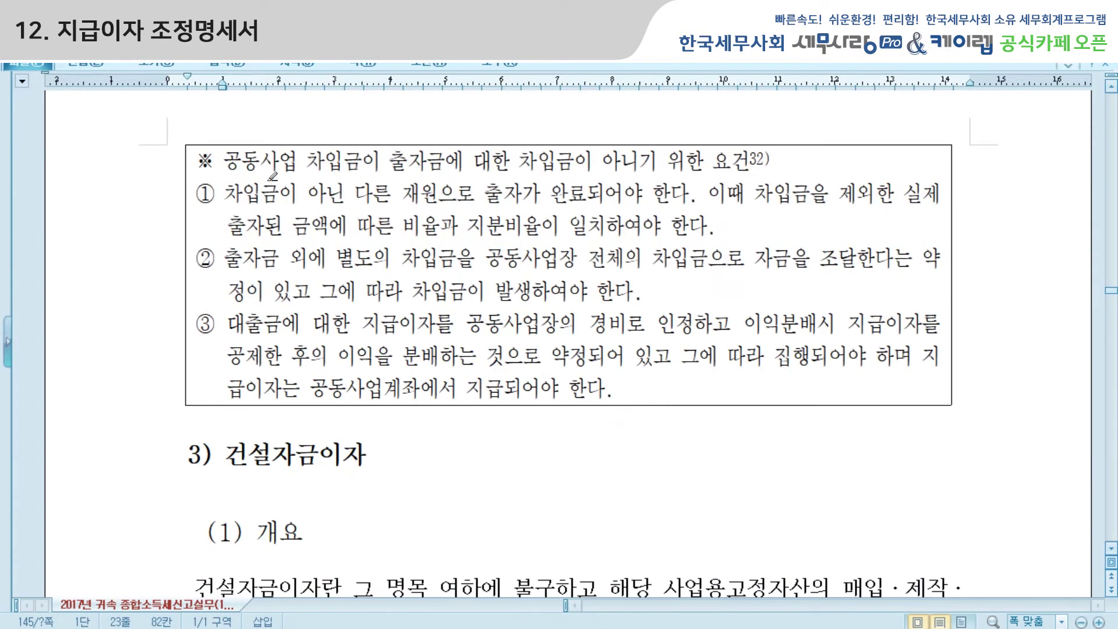
{"action": "left_click_drag", "start_coordinate": [224, 159], "coordinate": [750, 160]}
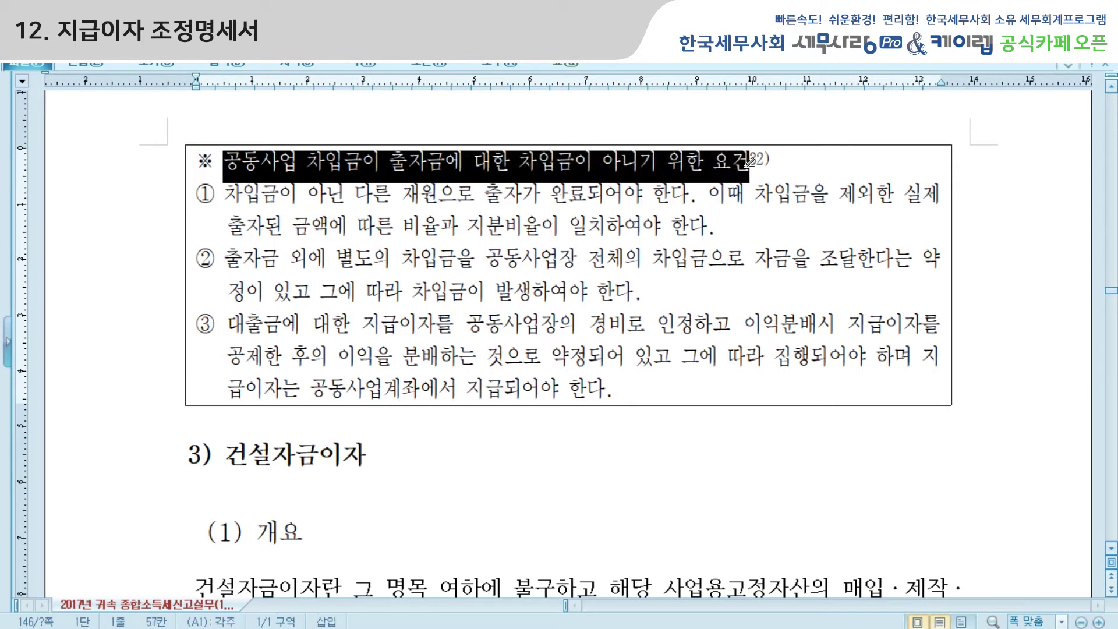
{"action": "left_click_drag", "start_coordinate": [204, 191], "coordinate": [615, 389]}
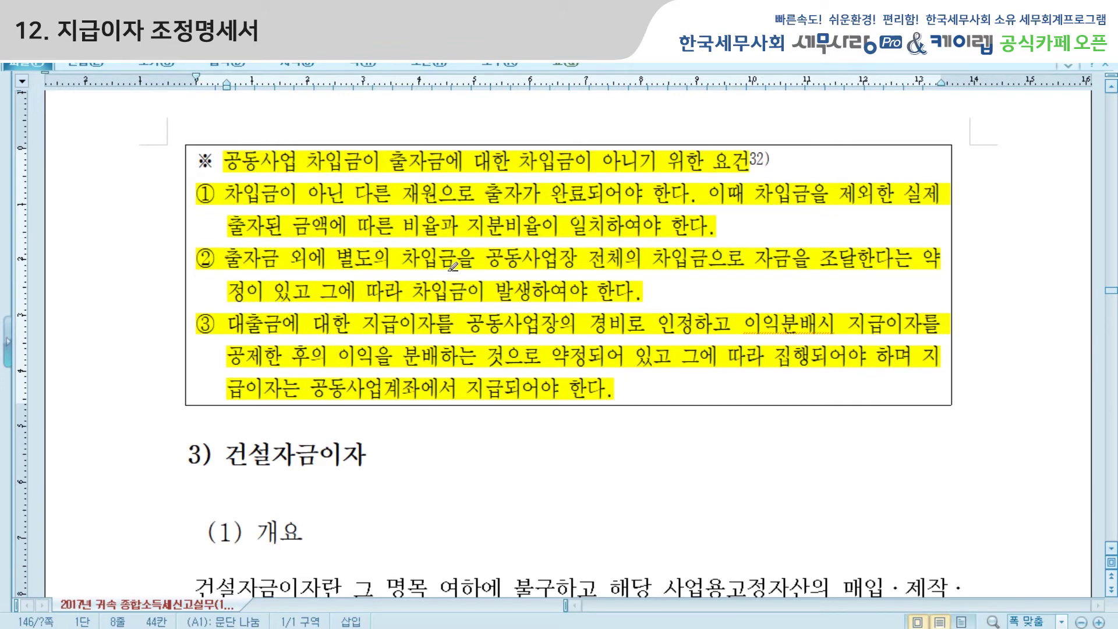
{"action": "scroll", "coordinate": [462, 260], "scroll_direction": "down", "scroll_amount": 5}
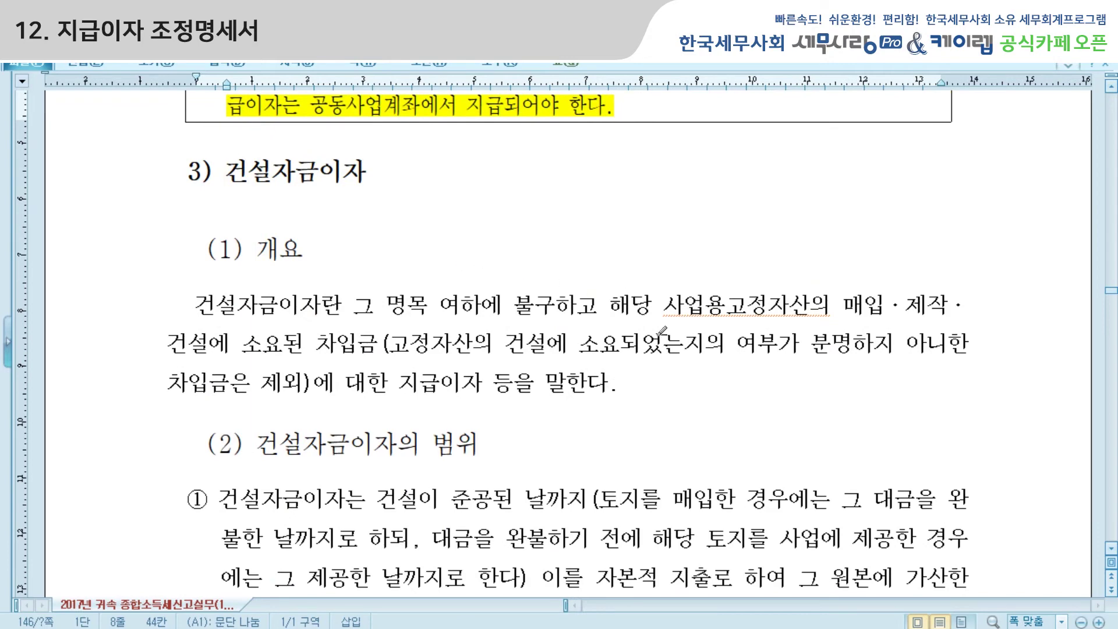
{"action": "mouse_move", "coordinate": [674, 299]}
{"action": "left_mouse_down"}
{"action": "mouse_move", "coordinate": [949, 314]}
{"action": "mouse_move", "coordinate": [946, 347]}
{"action": "mouse_move", "coordinate": [374, 353]}
{"action": "left_mouse_up"}
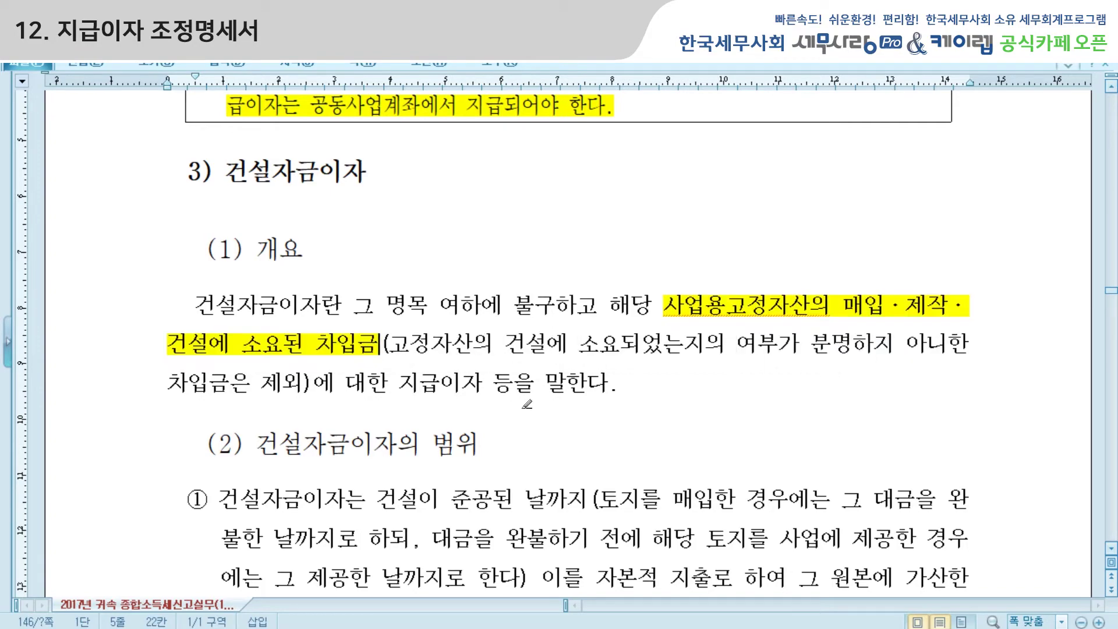
Step: In the comparison table of section (3), highlight the 자본화 대상 label and its 소득세법 entry 사업용고정자산
{"action": "scroll", "coordinate": [527, 404], "scroll_direction": "down", "scroll_amount": 15}
{"action": "scroll", "coordinate": [527, 403], "scroll_direction": "down", "scroll_amount": 5}
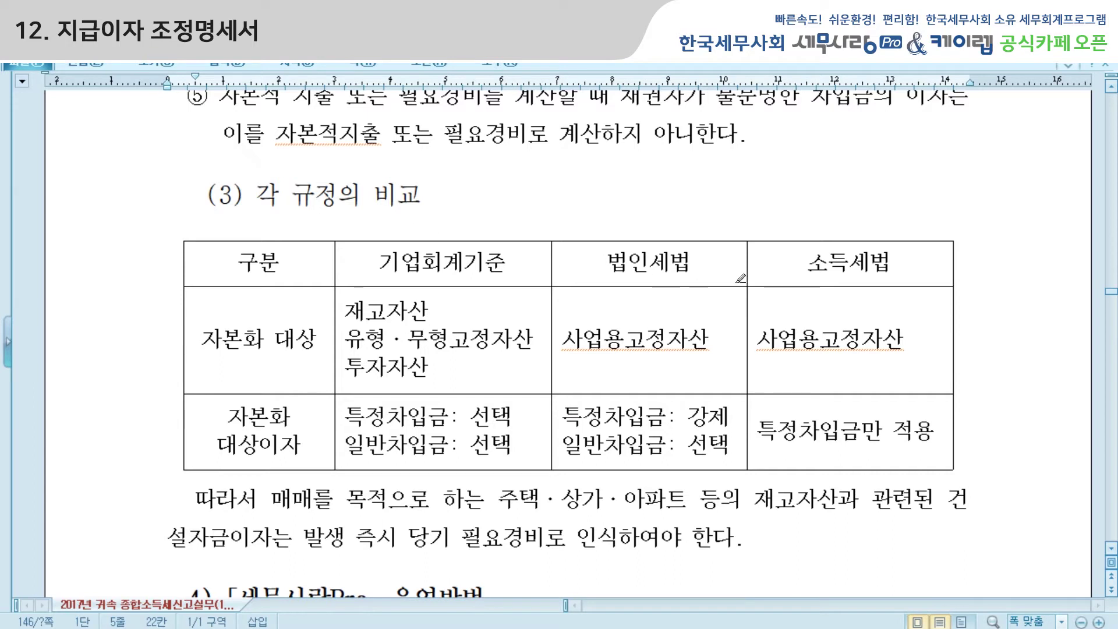
{"action": "left_click_drag", "start_coordinate": [204, 338], "coordinate": [315, 339]}
{"action": "left_click_drag", "start_coordinate": [759, 339], "coordinate": [906, 338]}
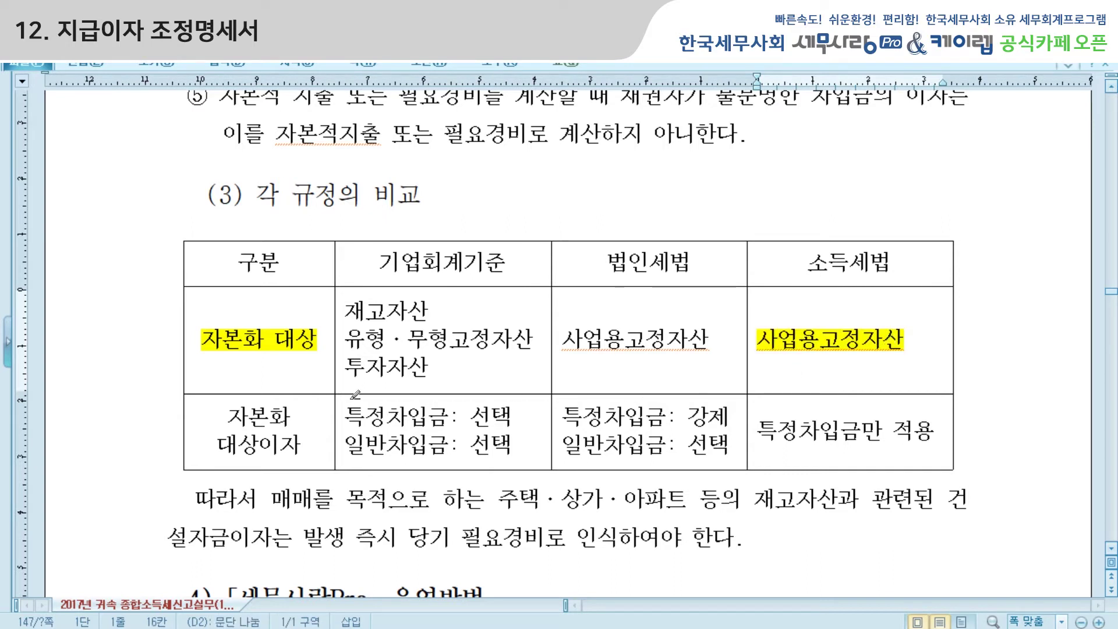
Step: Highlight the 자본화 대상이자 label, its 기업회계기준 entries, 특정차입금: 강제 and 특정차입금만 적용, plus the sentence on inventory-related interest below the table
{"action": "left_click_drag", "start_coordinate": [238, 407], "coordinate": [514, 447]}
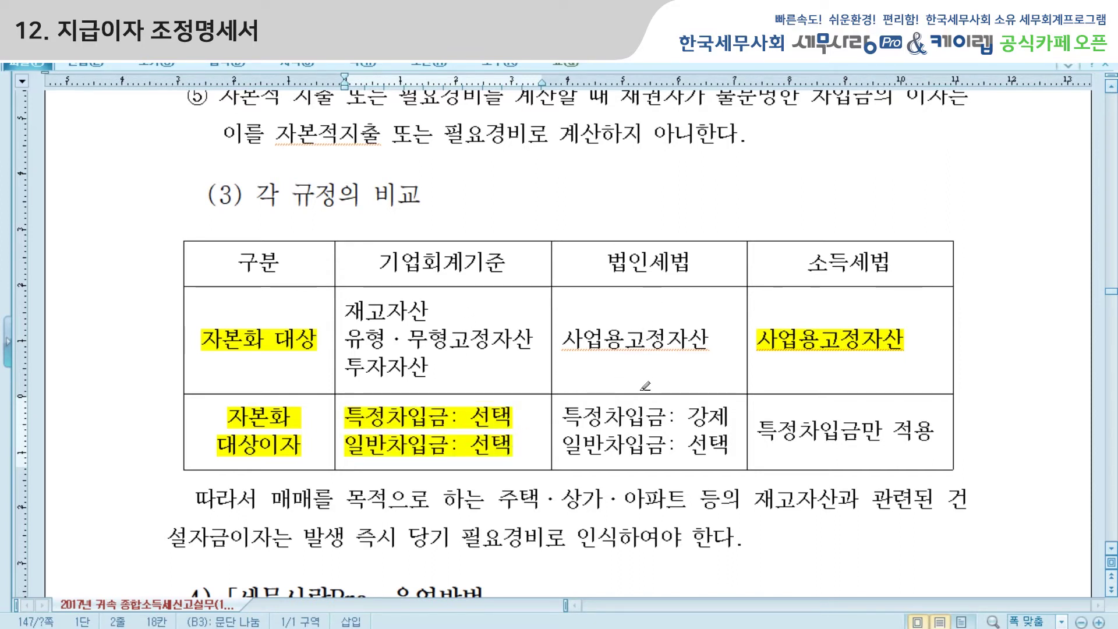
{"action": "left_click_drag", "start_coordinate": [572, 415], "coordinate": [733, 416]}
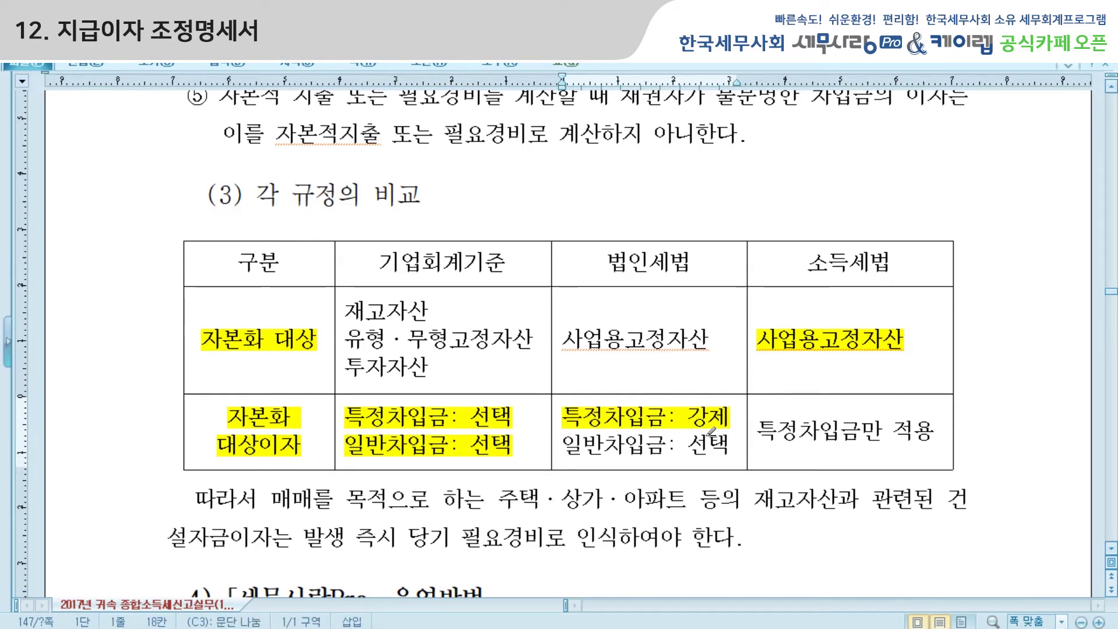
{"action": "left_click_drag", "start_coordinate": [758, 431], "coordinate": [934, 434]}
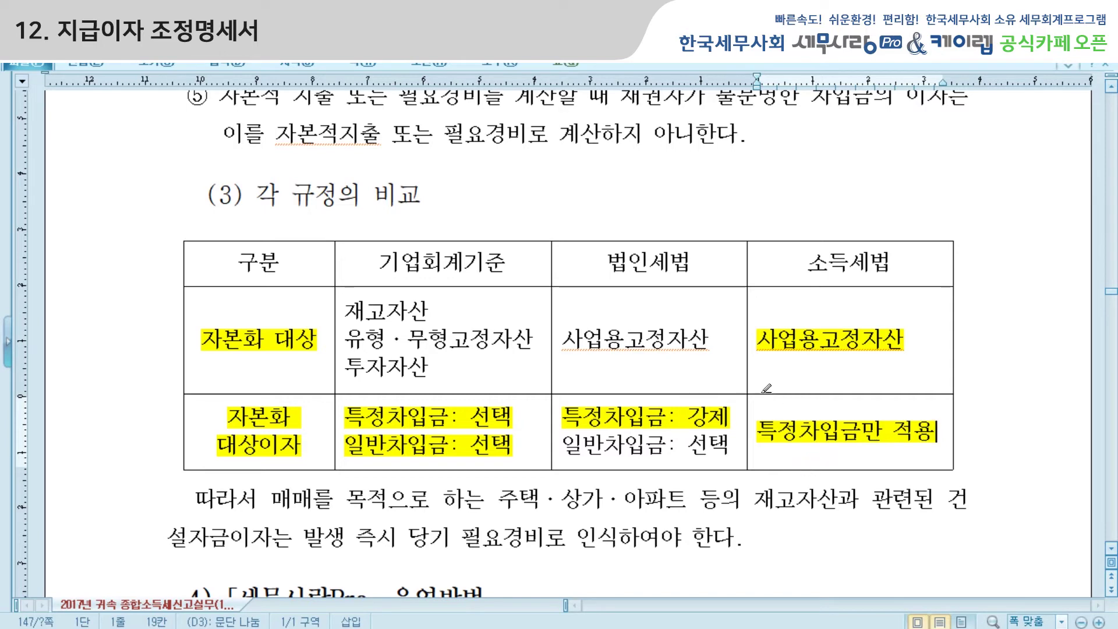
{"action": "mouse_move", "coordinate": [271, 495]}
{"action": "left_mouse_down"}
{"action": "mouse_move", "coordinate": [711, 500]}
{"action": "mouse_move", "coordinate": [738, 502]}
{"action": "mouse_move", "coordinate": [746, 539]}
{"action": "left_mouse_up"}
Step: Switch to 세무사랑Pro, open 지급이자조정명세서(1,2) and reload the business asset and liability data from the vouchers, replacing existing entries
{"action": "scroll", "coordinate": [698, 513], "scroll_direction": "down", "scroll_amount": 3}
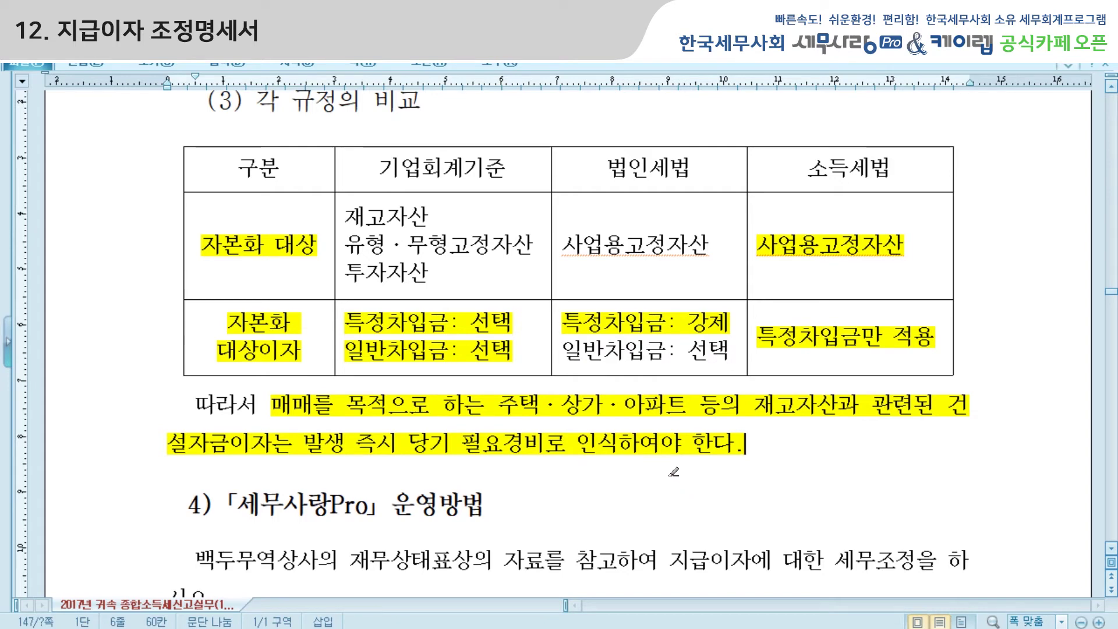
{"action": "scroll", "coordinate": [674, 472], "scroll_direction": "down", "scroll_amount": 6}
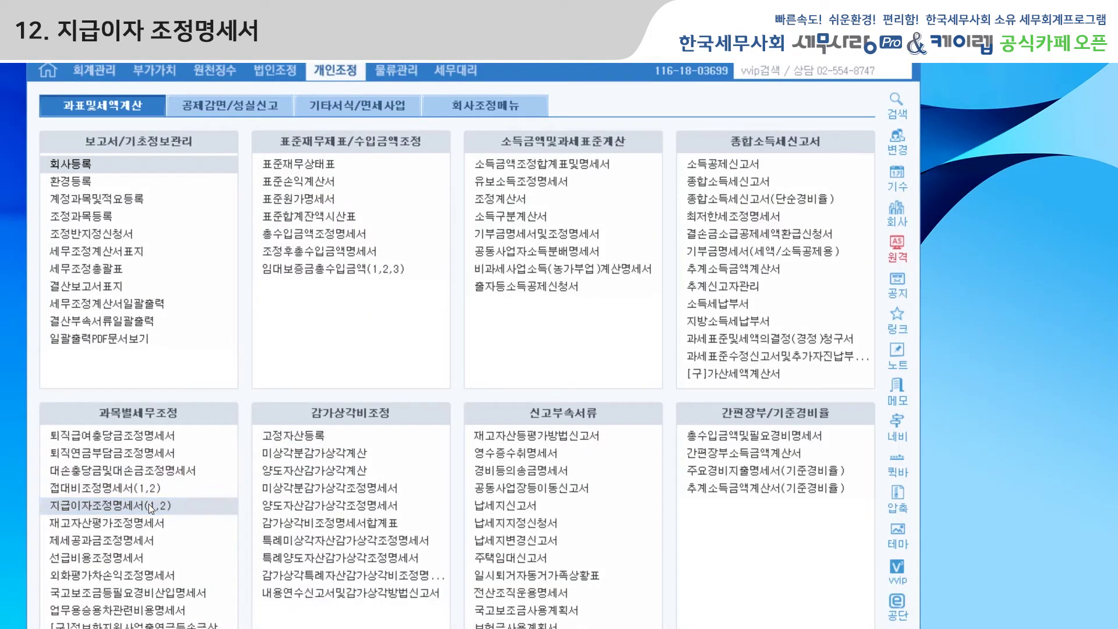
{"action": "left_click", "coordinate": [150, 506]}
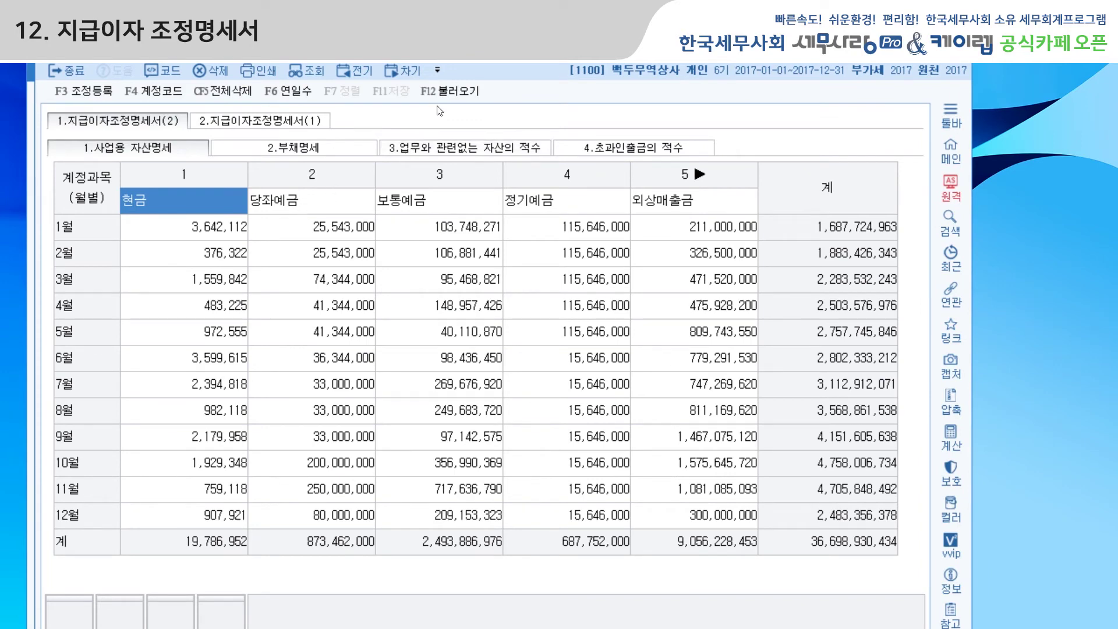
{"action": "left_click", "coordinate": [452, 92]}
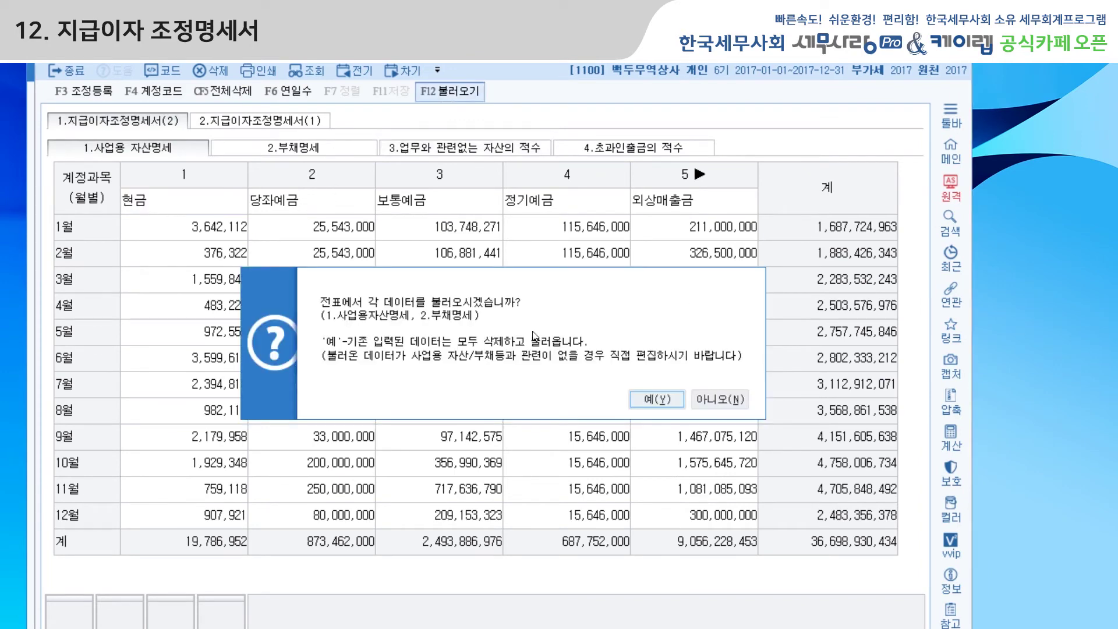
{"action": "left_click", "coordinate": [655, 396]}
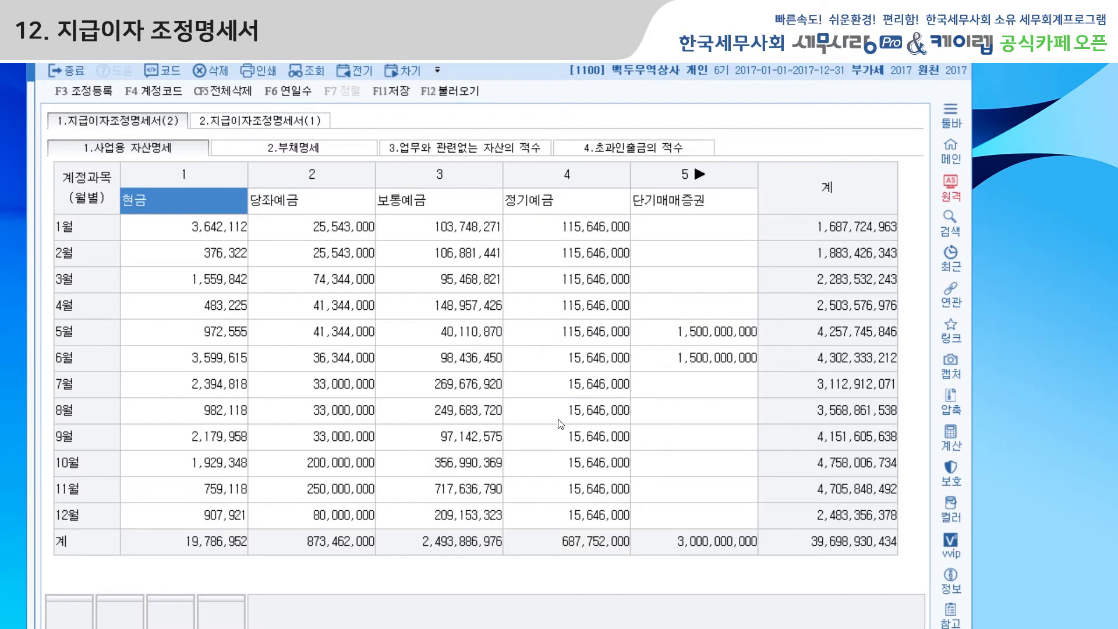
Step: Delete the 단기매매증권 account column from the 사업용 자산명세 table
{"action": "left_click", "coordinate": [689, 203]}
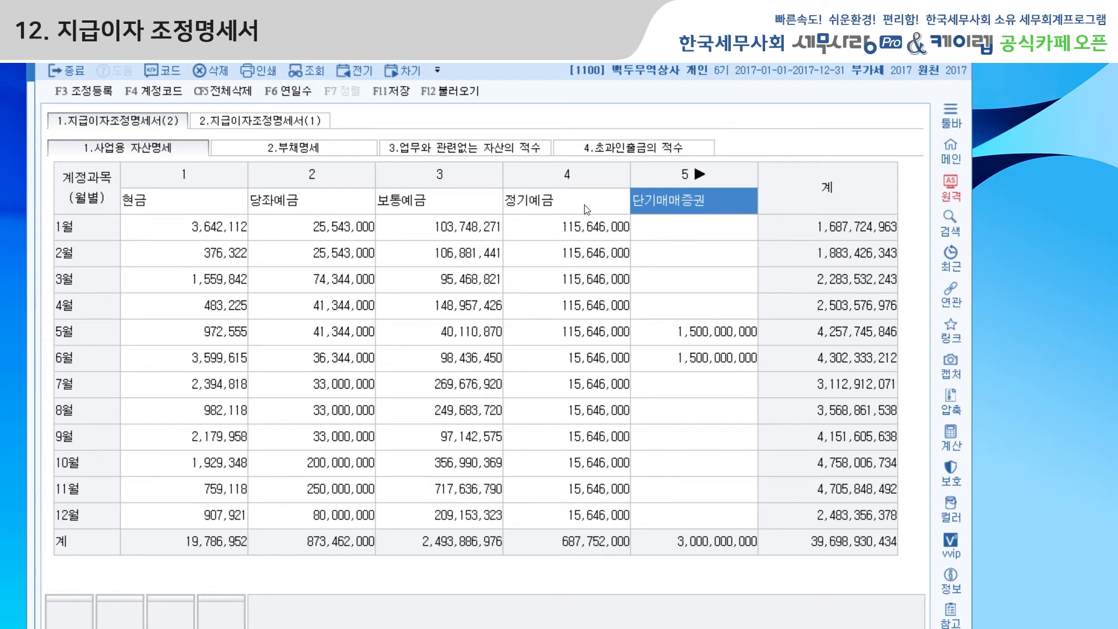
{"action": "left_click", "coordinate": [226, 91]}
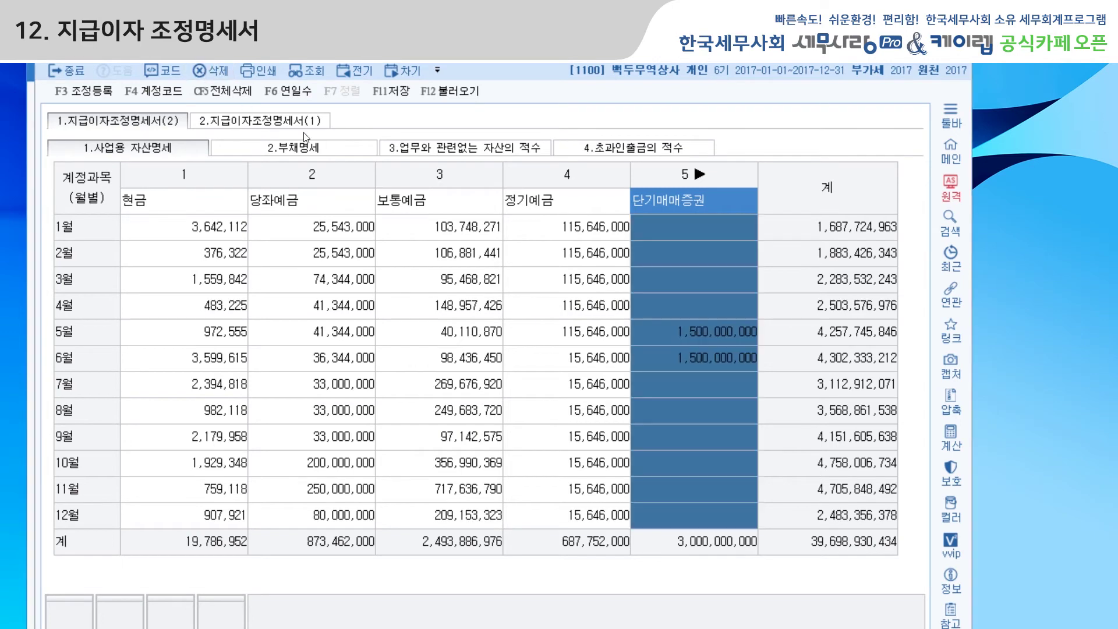
{"action": "left_click", "coordinate": [518, 367]}
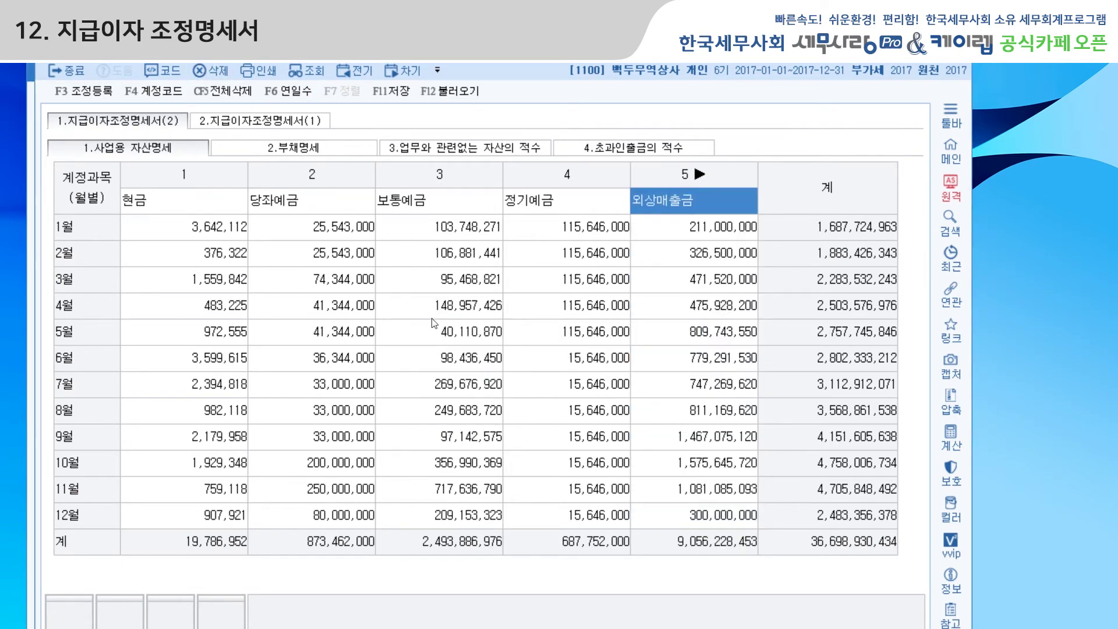
Step: Examine the monthly balances of all liability accounts in 부채명세, from 외상매입금 through 임대보증금
{"action": "left_click", "coordinate": [314, 147]}
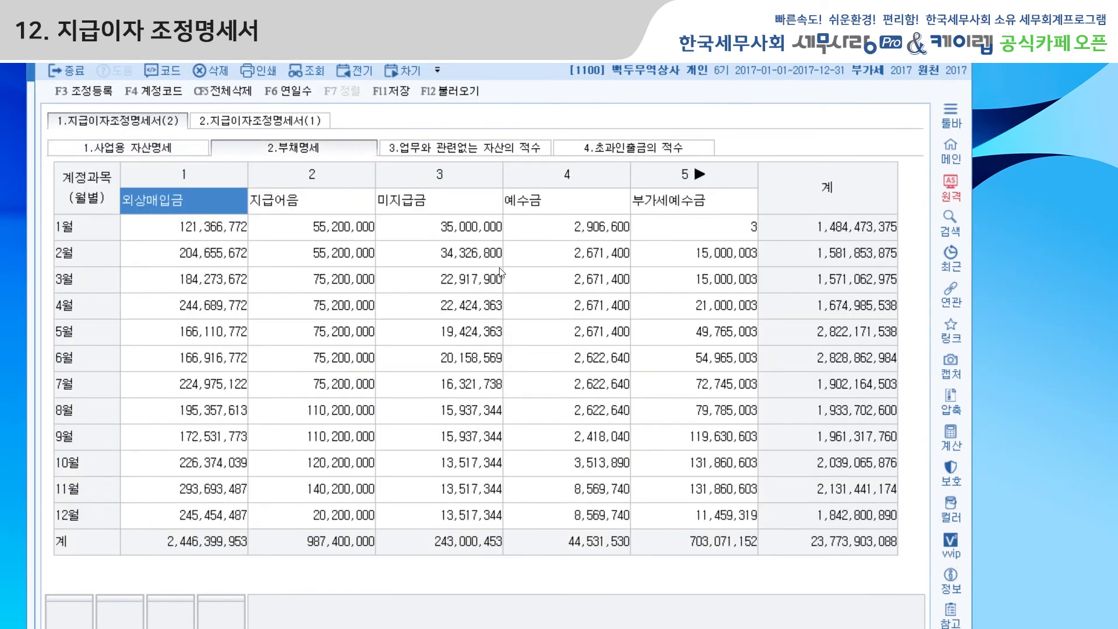
{"action": "key", "text": "Right"}
{"action": "key", "text": "Right"}
{"action": "key", "text": "Right"}
{"action": "key", "text": "Right"}
{"action": "key", "text": "Right"}
{"action": "key", "text": "Right"}
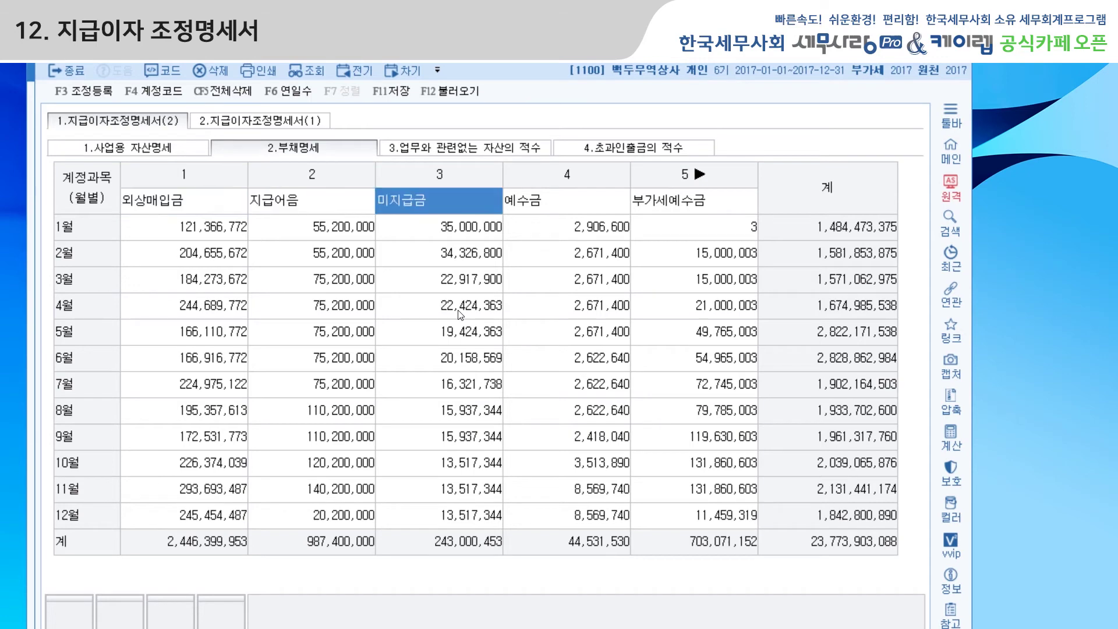
{"action": "key", "text": "Right"}
{"action": "key", "text": "Right"}
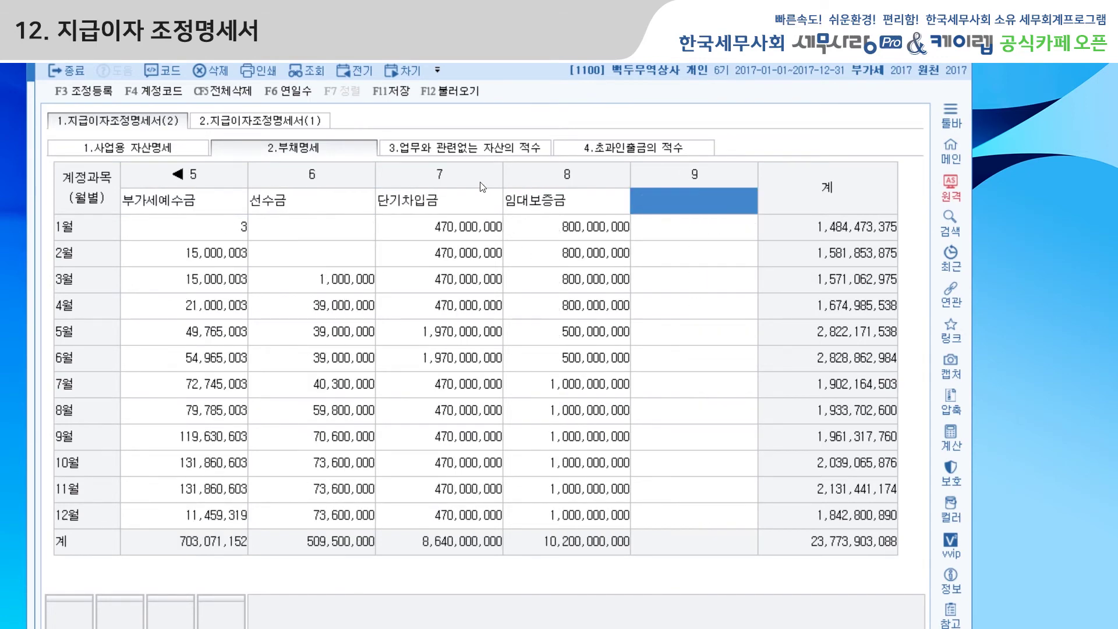
Step: Check the accumulated balances of assets unrelated to the business and of the excess withdrawals (초과인출금의 적수)
{"action": "left_click", "coordinate": [476, 150]}
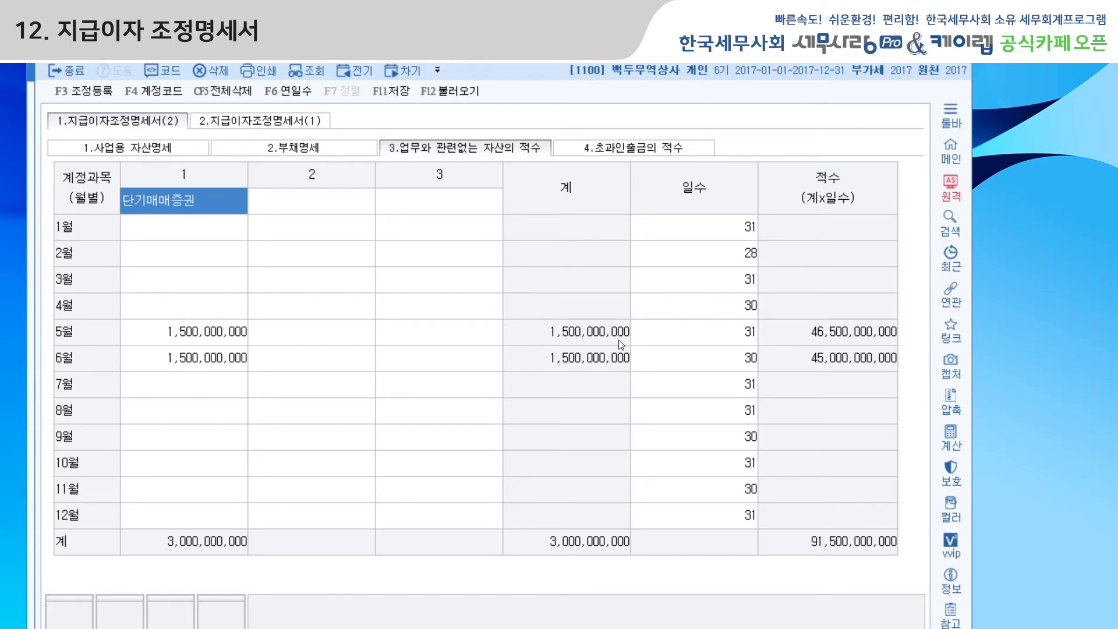
{"action": "left_click", "coordinate": [624, 149]}
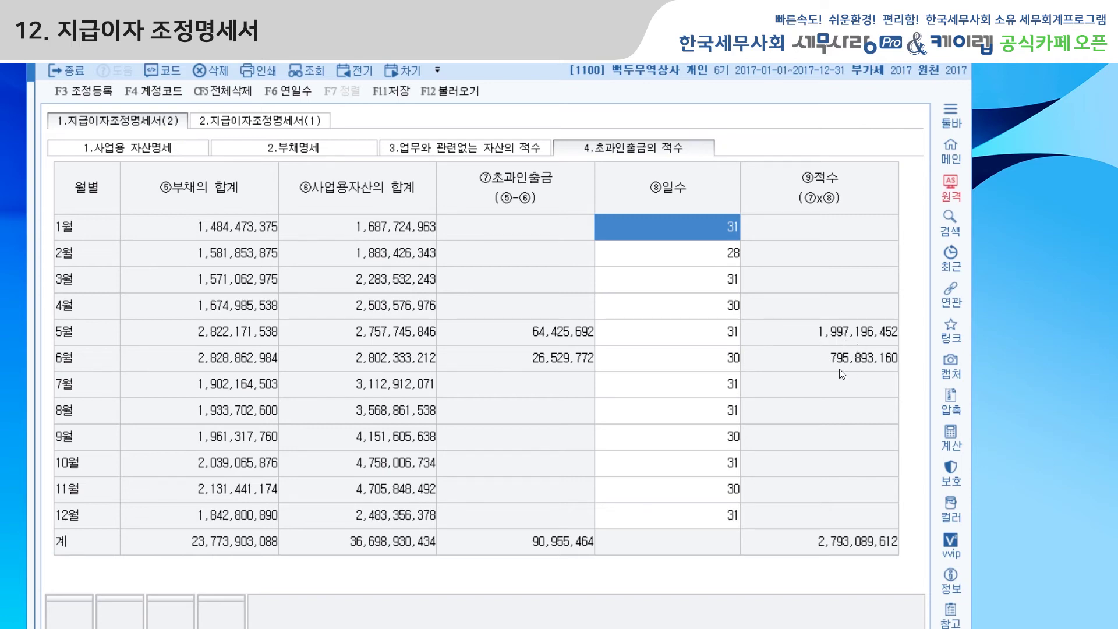
Step: Review 지급이자조정명세서(1): interest and loan balances by interest rate, and the non-deductible interest on excess withdrawals and non-business assets
{"action": "left_click", "coordinate": [266, 121]}
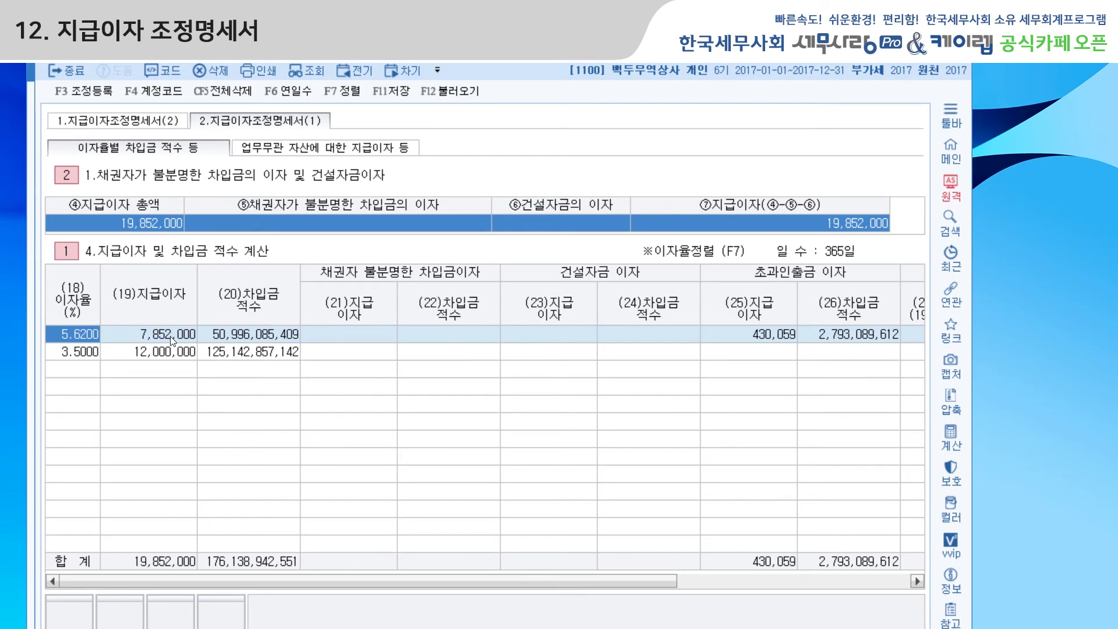
{"action": "left_click", "coordinate": [139, 352]}
{"action": "left_click", "coordinate": [137, 335]}
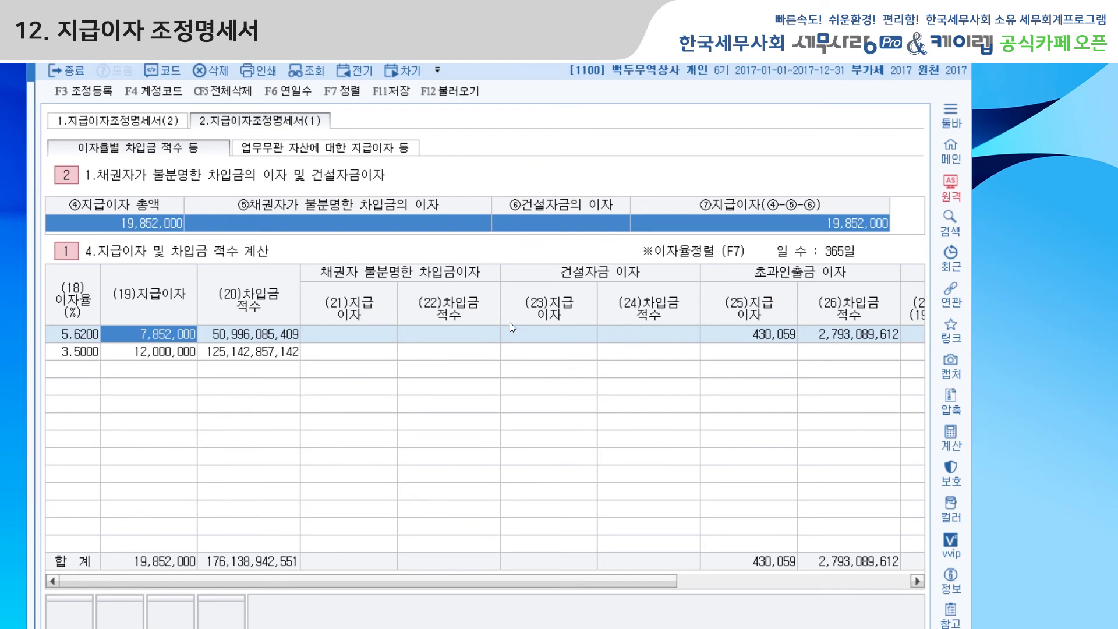
{"action": "left_click_drag", "start_coordinate": [630, 580], "coordinate": [888, 578]}
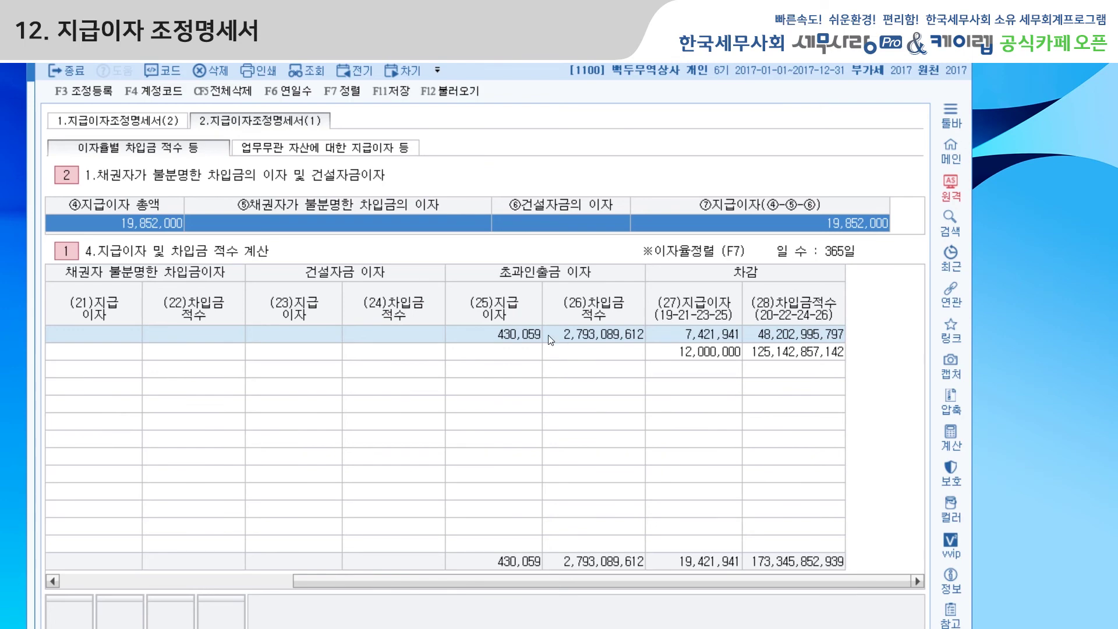
{"action": "left_click", "coordinate": [328, 149]}
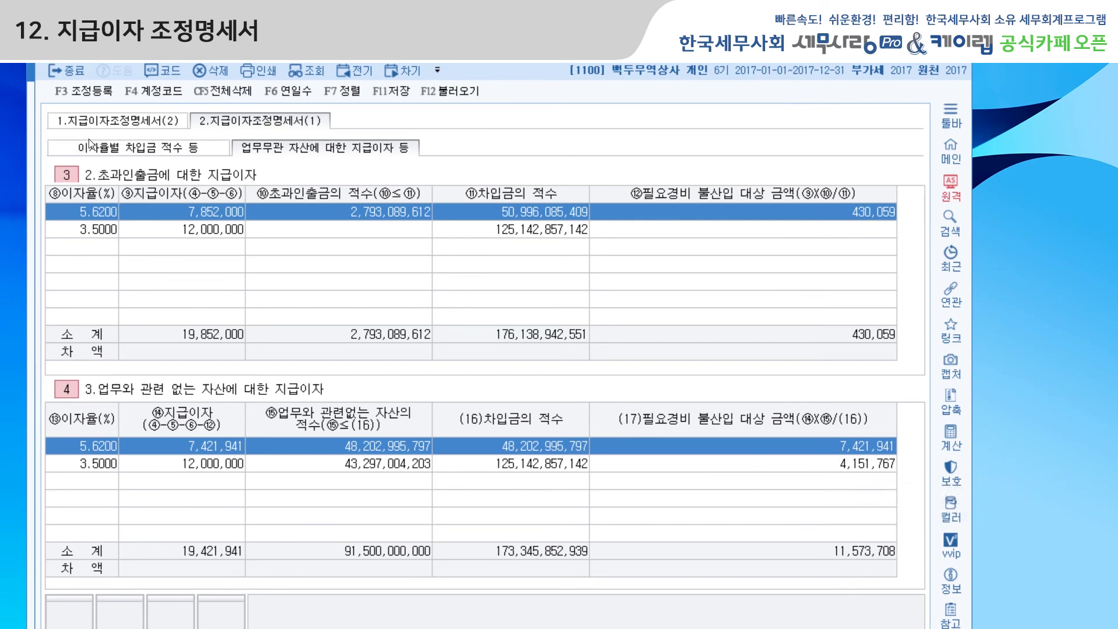
Step: Check the registered tax adjustments for 초과인출금이자 and 업무무관자산지급이자 in 조정 등록, including their income disposition and description
{"action": "left_click", "coordinate": [104, 94]}
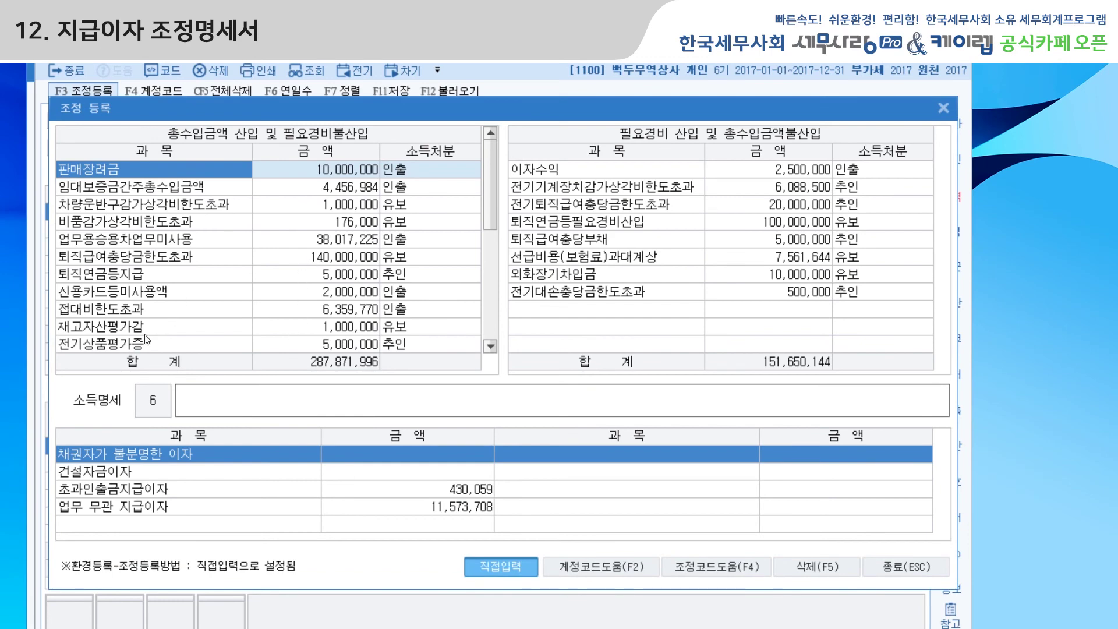
{"action": "left_click_drag", "start_coordinate": [494, 204], "coordinate": [494, 268]}
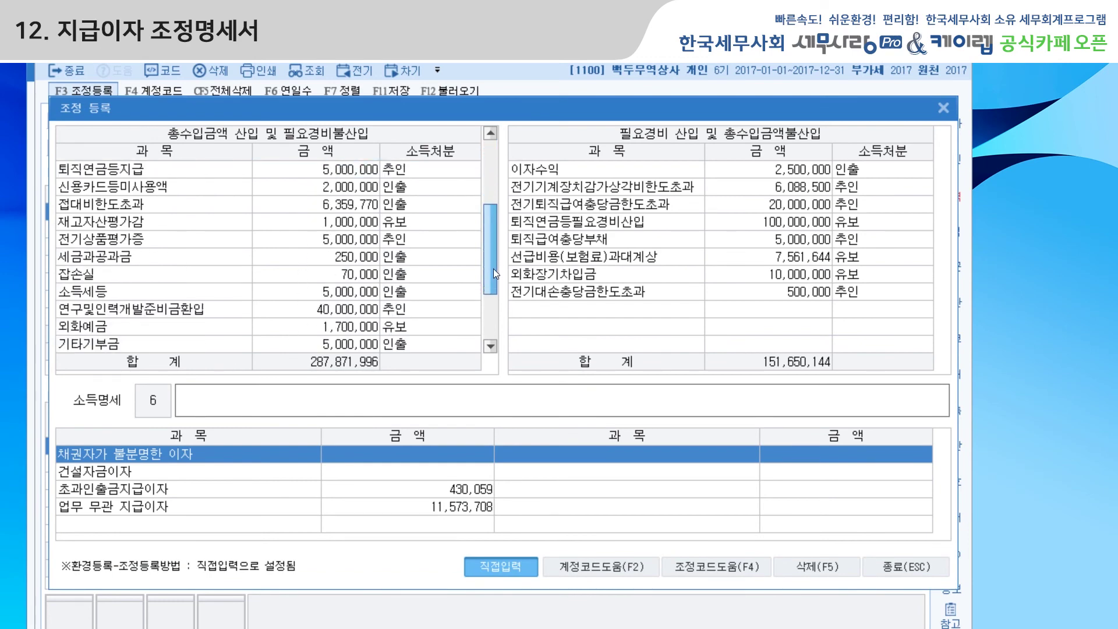
{"action": "left_click", "coordinate": [146, 485]}
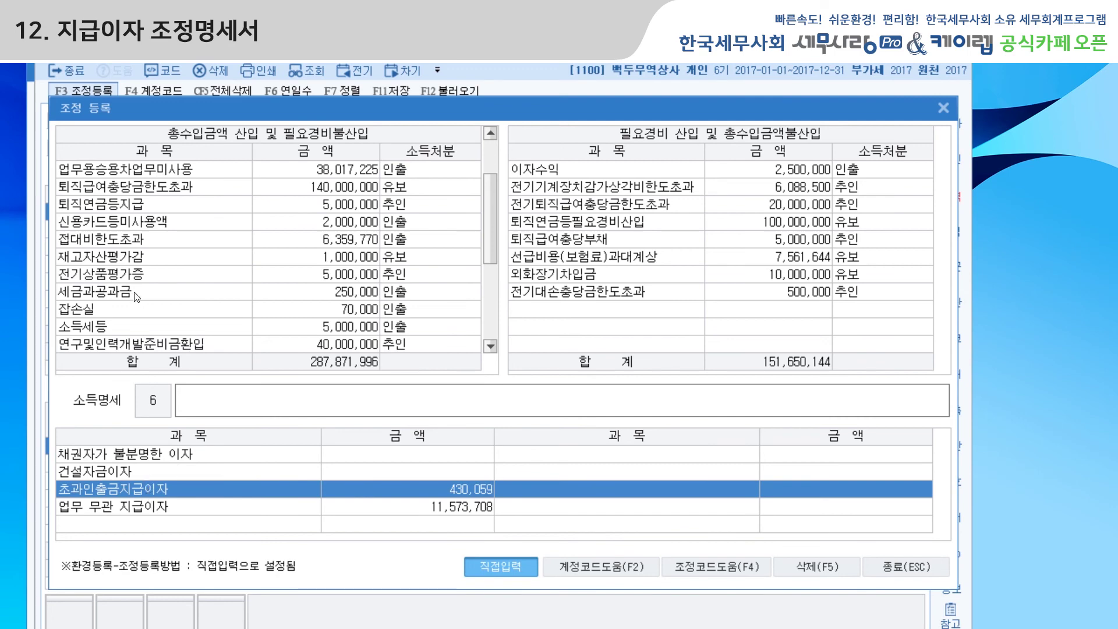
{"action": "left_click_drag", "start_coordinate": [489, 239], "coordinate": [489, 296]}
{"action": "left_click", "coordinate": [132, 312]}
{"action": "left_click", "coordinate": [131, 330]}
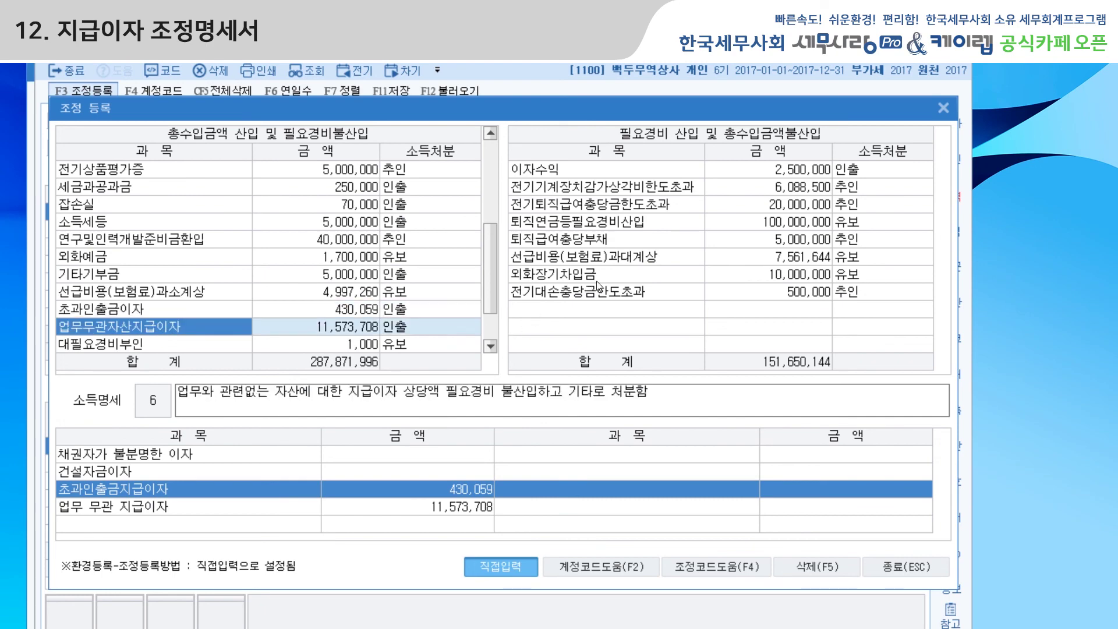
{"action": "left_click", "coordinate": [943, 108]}
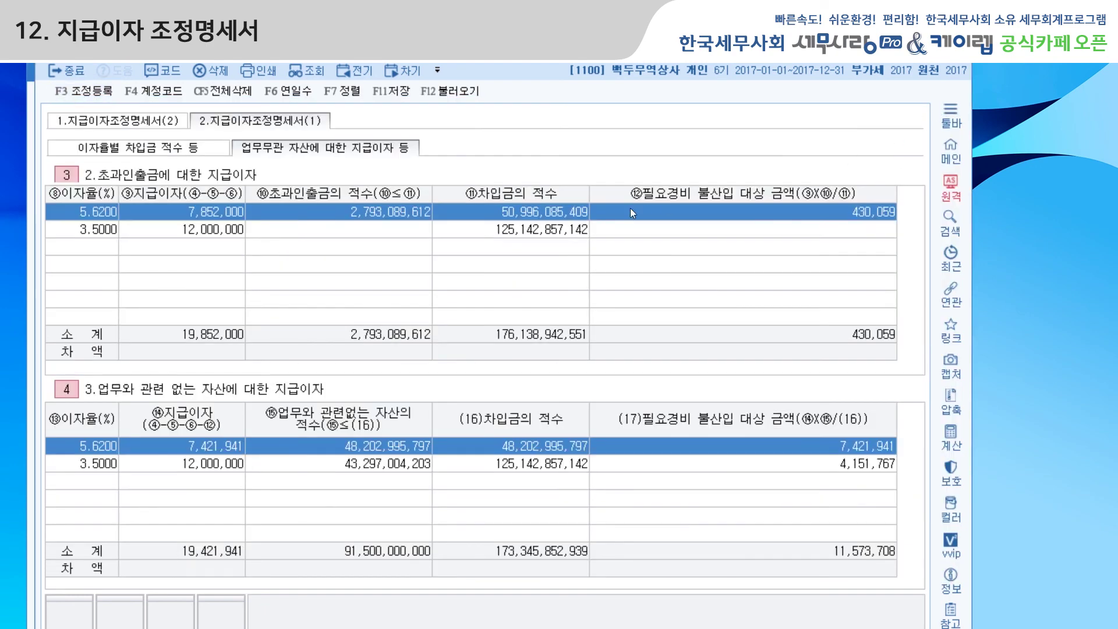
Step: Return to 지급이자조정명세서(2) and review the monthly account balances in 사업용 자산명세
{"action": "left_click", "coordinate": [161, 120]}
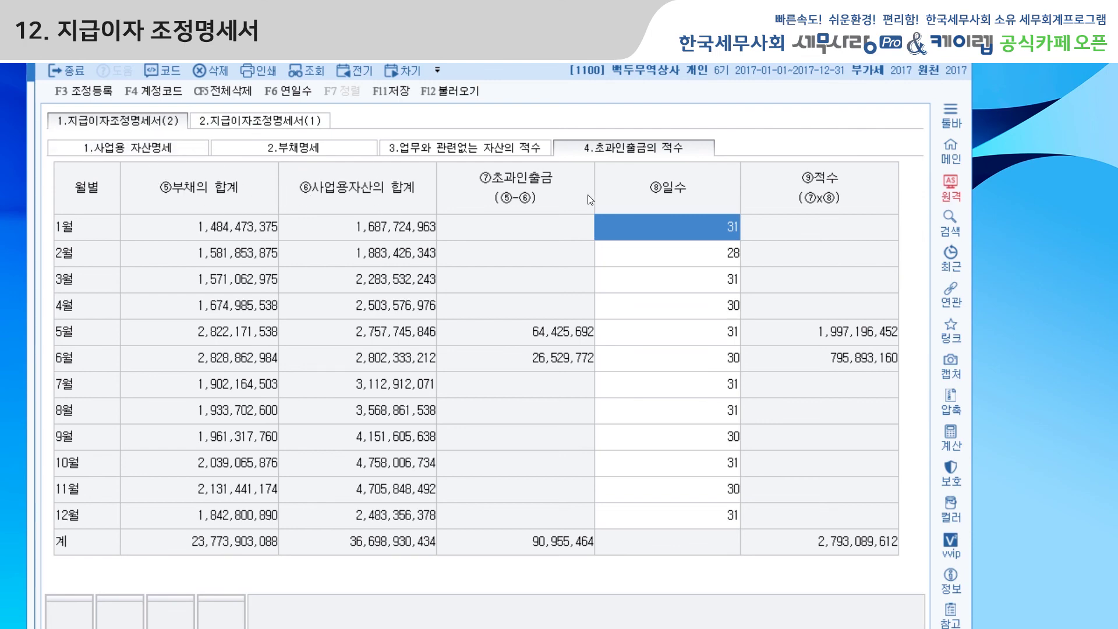
{"action": "left_click", "coordinate": [155, 149]}
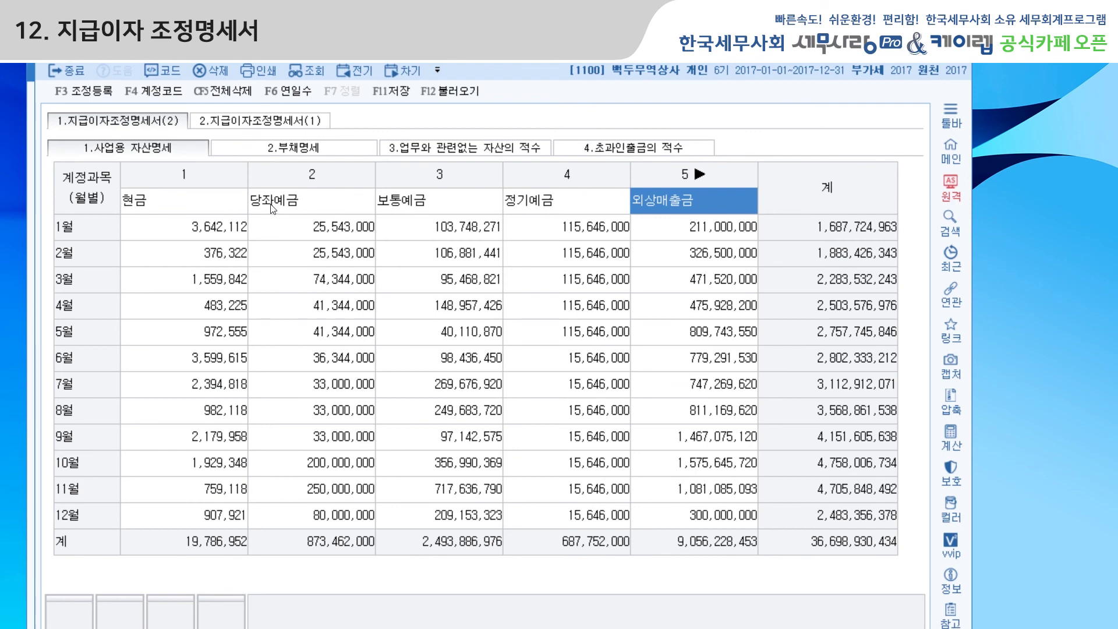